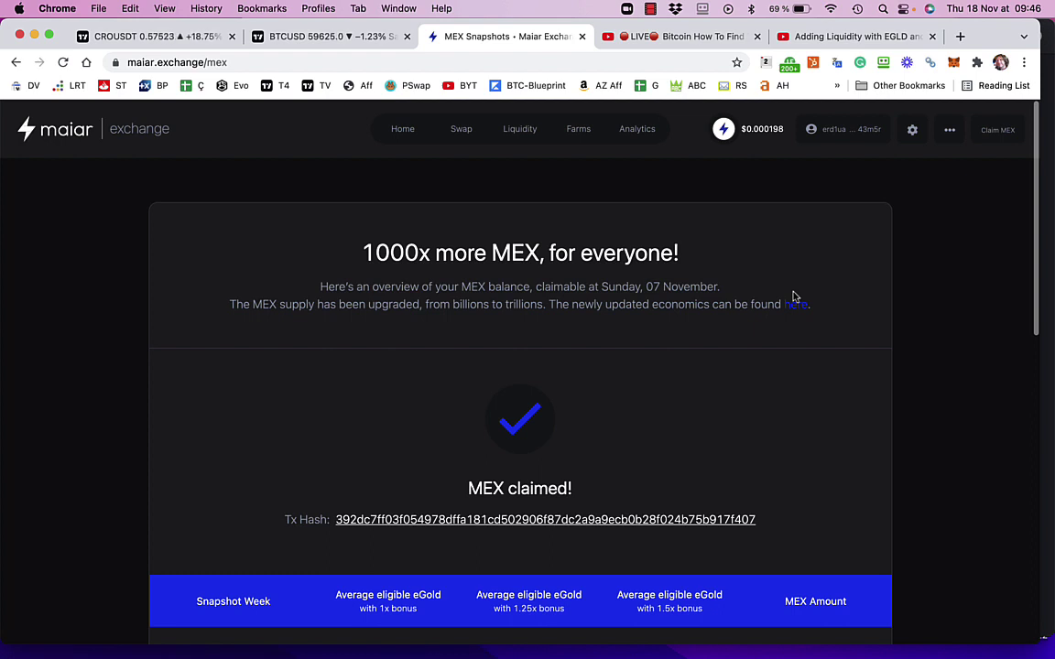
Step: Open the form for adding liquidity from the exchange's Liquidity page
{"action": "left_click", "coordinate": [517, 131]}
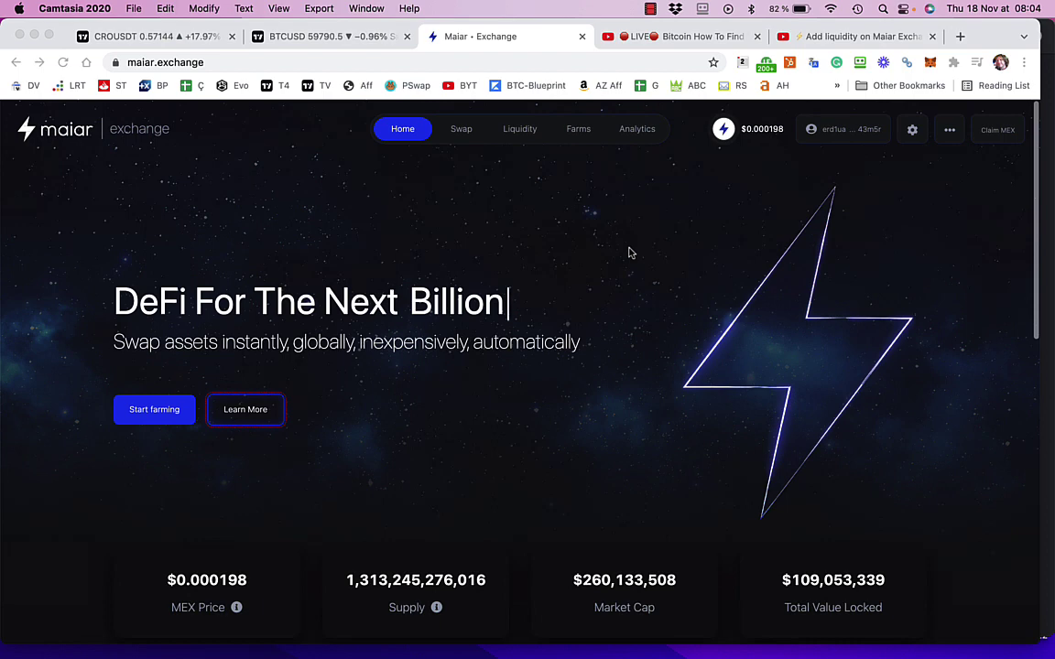
{"action": "left_click", "coordinate": [523, 135]}
{"action": "left_click", "coordinate": [523, 131]}
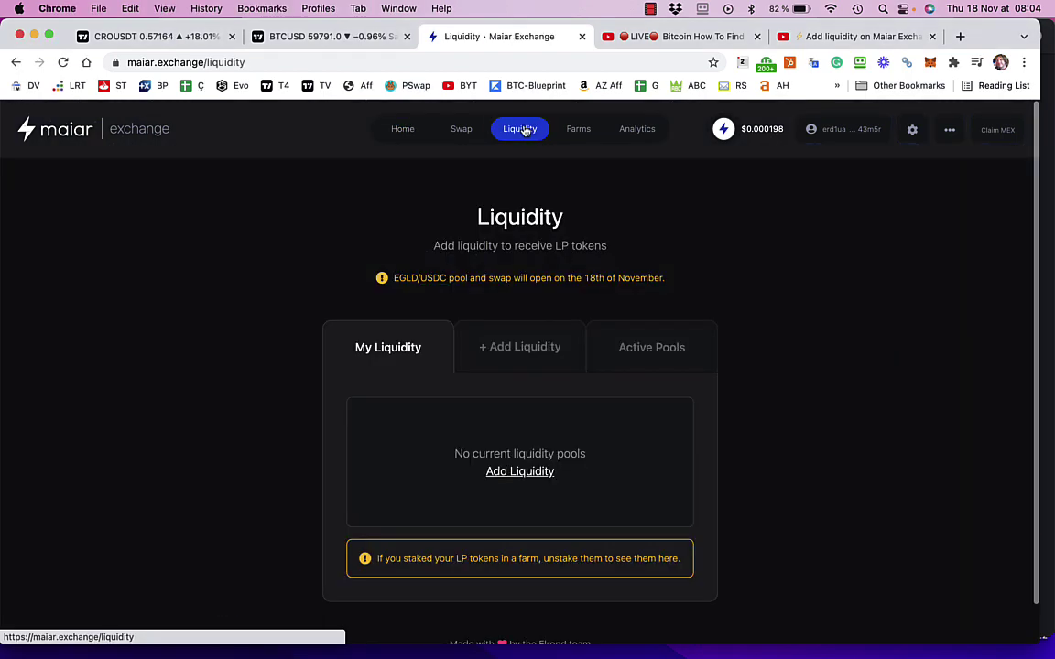
{"action": "left_click", "coordinate": [539, 475]}
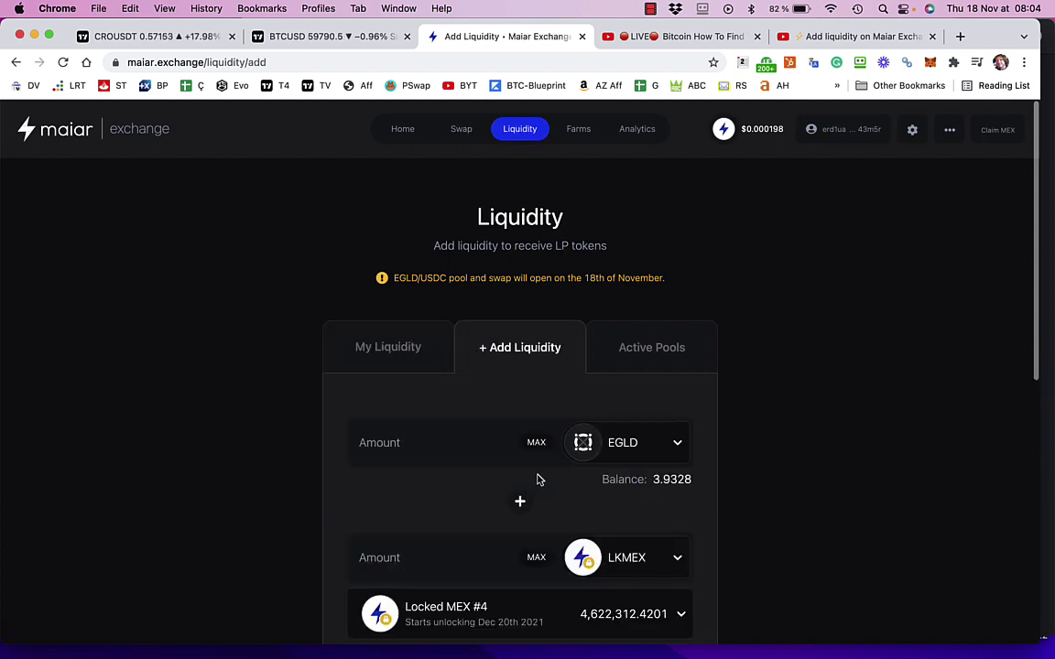
Step: Fill the liquidity deposit with the maximum LKMEX amount of 4,622,312.4201, paired with 2.9127 EGLD
{"action": "scroll", "coordinate": [787, 480], "scroll_direction": "down", "scroll_amount": 1}
{"action": "scroll", "coordinate": [787, 481], "scroll_direction": "down", "scroll_amount": 3}
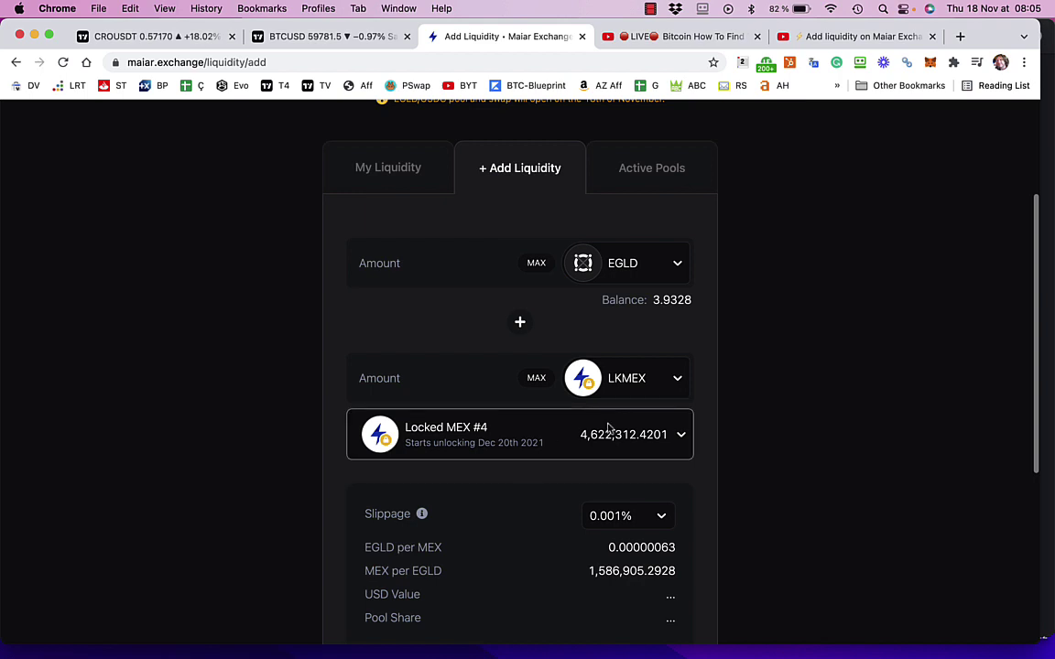
{"action": "left_click", "coordinate": [535, 263]}
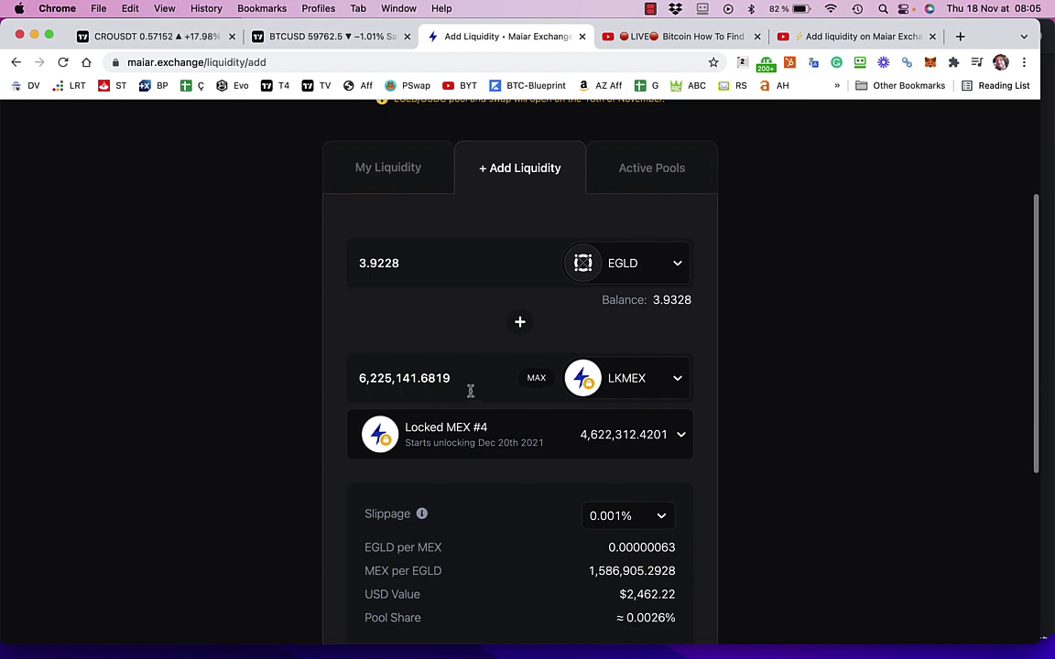
{"action": "left_click", "coordinate": [536, 380]}
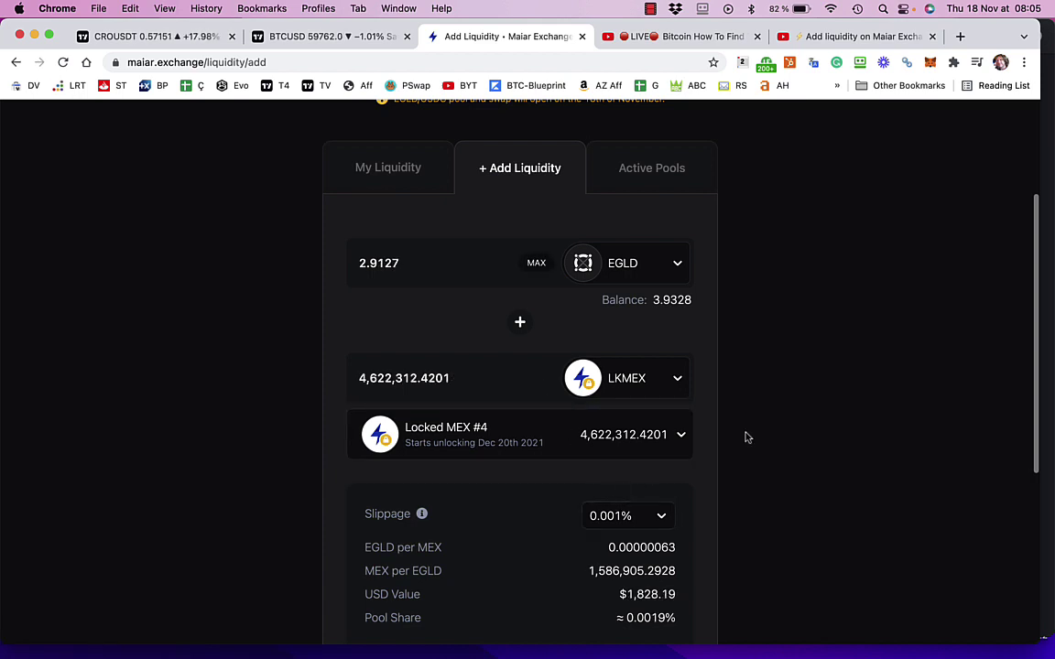
Step: Review the deposit details, try the maximum EGLD amount of 3.9228, and restore the maximum LKMEX amount
{"action": "scroll", "coordinate": [746, 437], "scroll_direction": "down", "scroll_amount": 2}
{"action": "scroll", "coordinate": [746, 438], "scroll_direction": "down", "scroll_amount": 4}
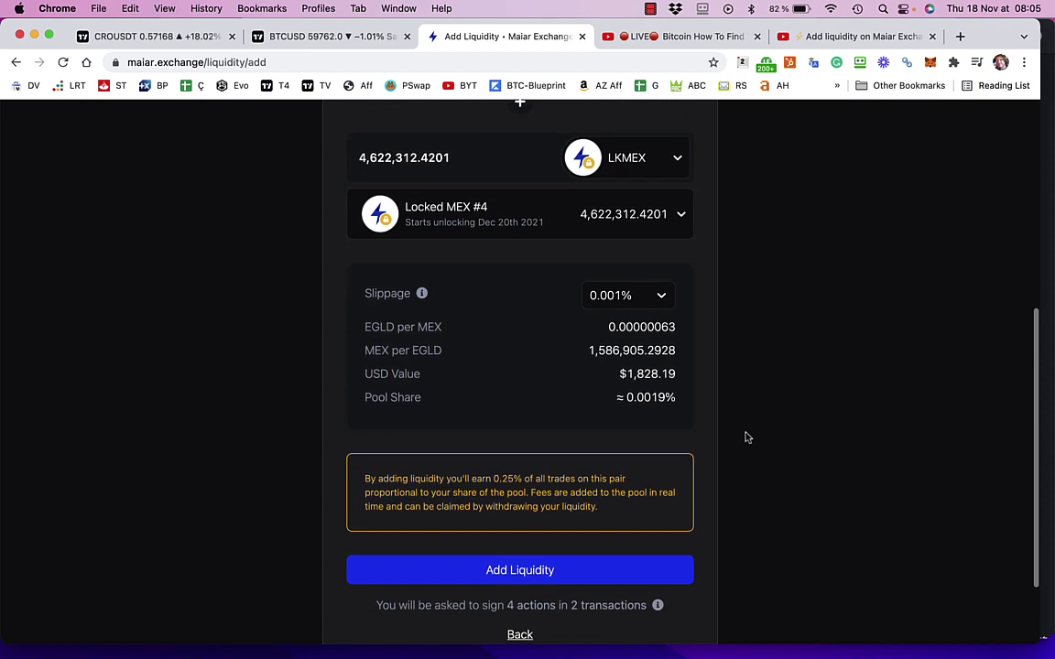
{"action": "scroll", "coordinate": [755, 394], "scroll_direction": "up", "scroll_amount": 1}
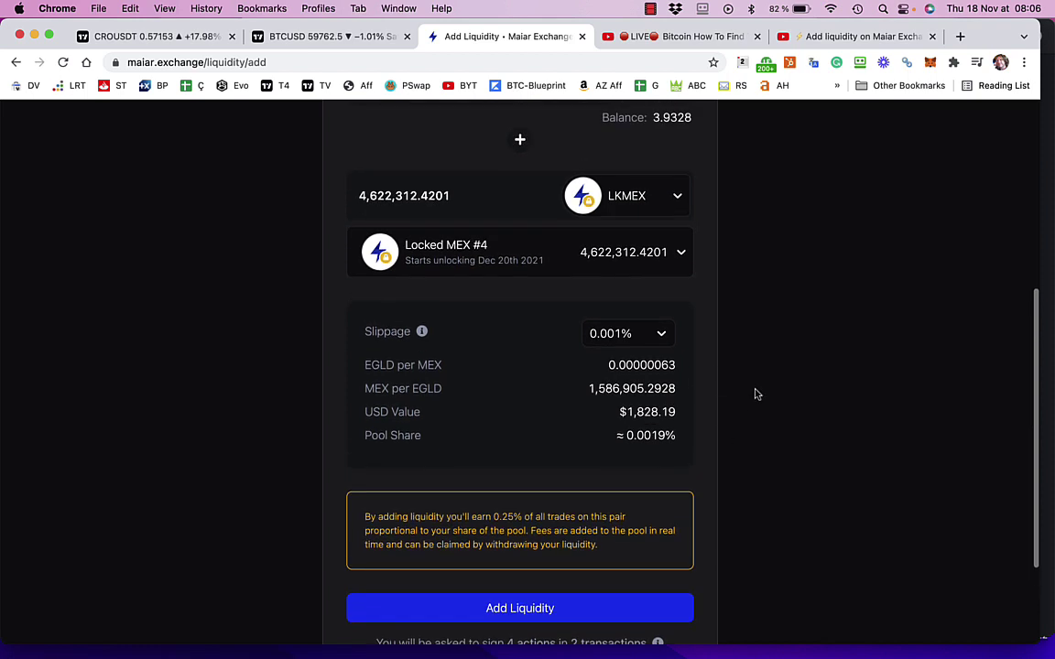
{"action": "scroll", "coordinate": [756, 393], "scroll_direction": "up", "scroll_amount": 2}
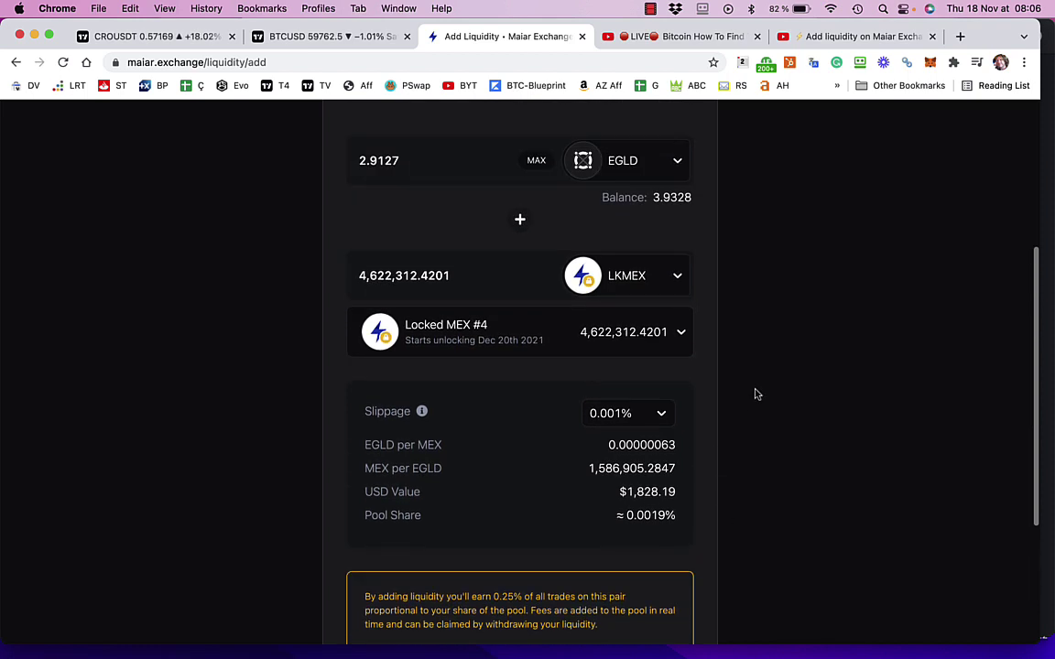
{"action": "scroll", "coordinate": [754, 393], "scroll_direction": "up", "scroll_amount": 3}
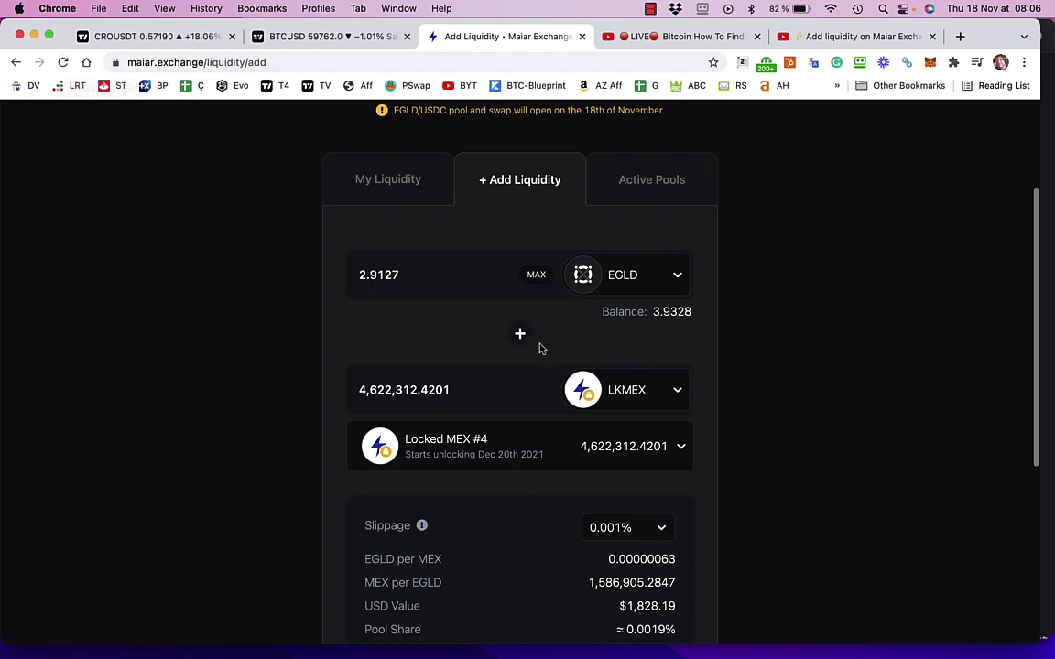
{"action": "left_click", "coordinate": [537, 275]}
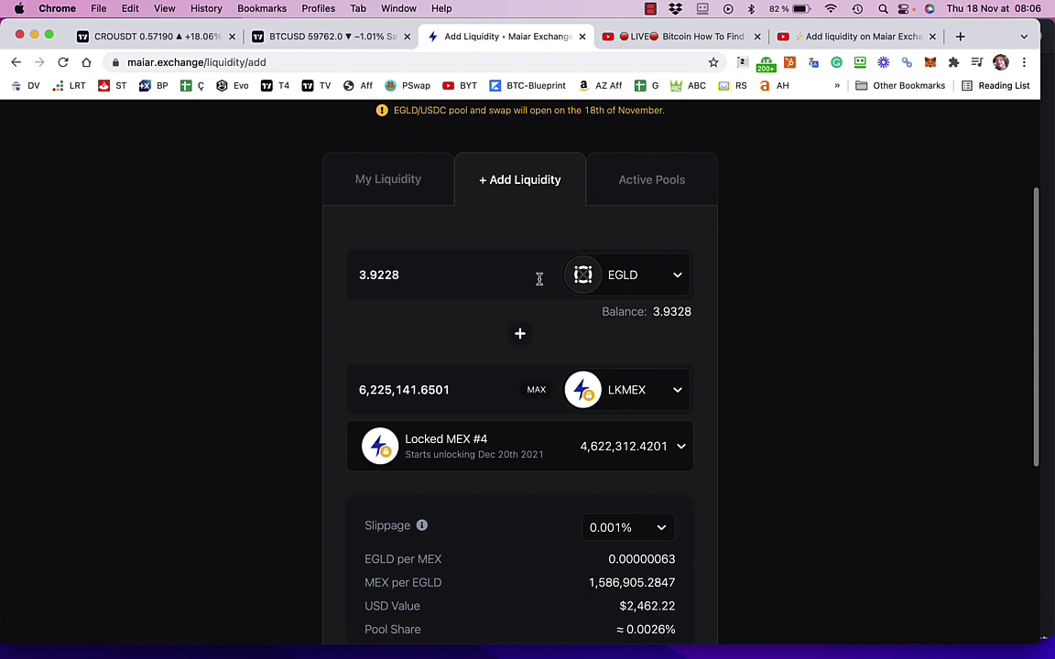
{"action": "left_click", "coordinate": [538, 392]}
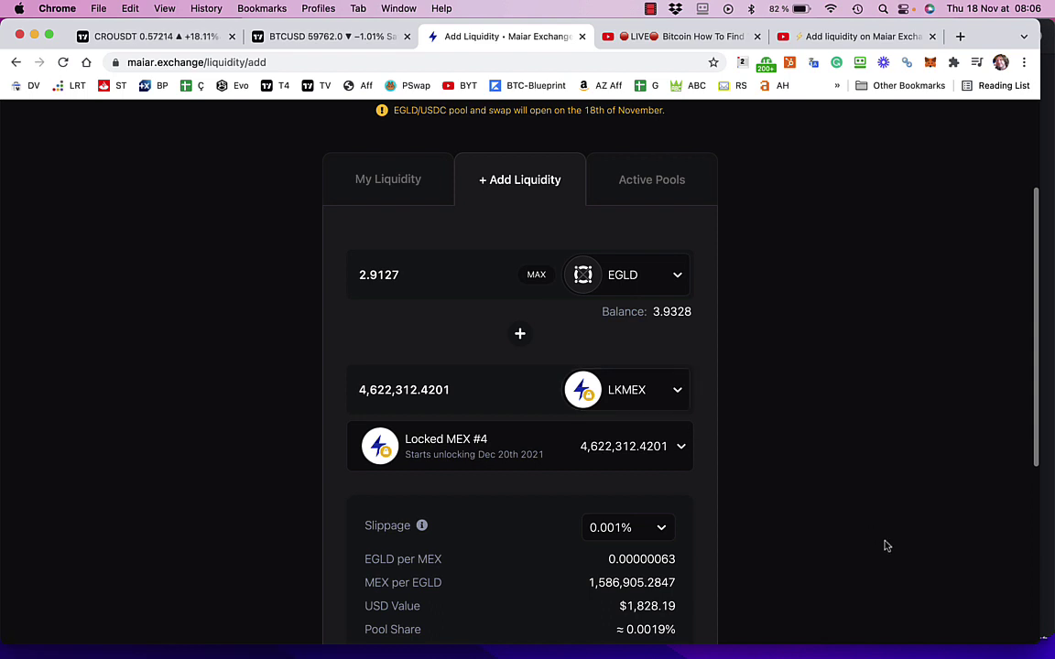
Step: Check the slippage options, keep 0.001%, and submit the EGLD and LKMEX liquidity deposit
{"action": "scroll", "coordinate": [886, 543], "scroll_direction": "down", "scroll_amount": 3}
{"action": "left_click", "coordinate": [656, 348]}
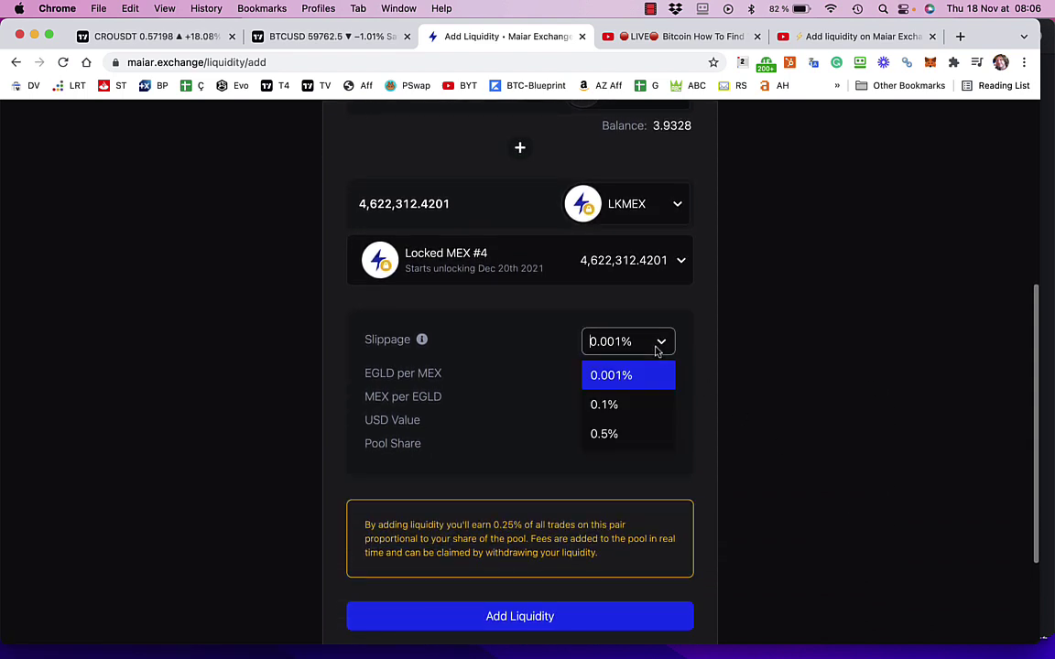
{"action": "left_click", "coordinate": [739, 386]}
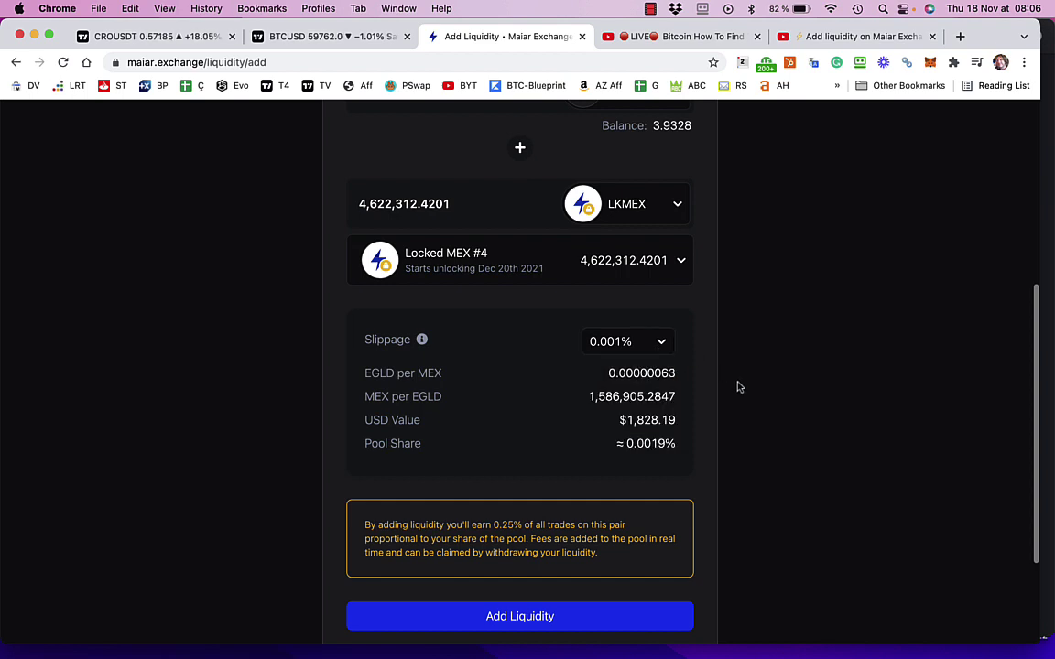
{"action": "scroll", "coordinate": [739, 387], "scroll_direction": "down", "scroll_amount": 3}
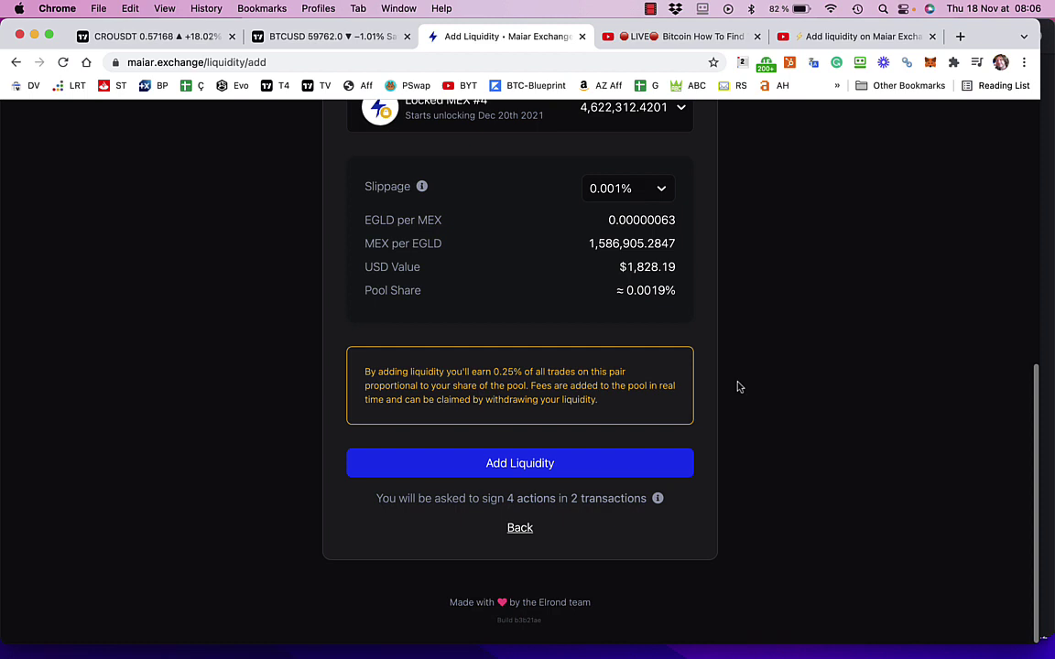
{"action": "left_click", "coordinate": [536, 474]}
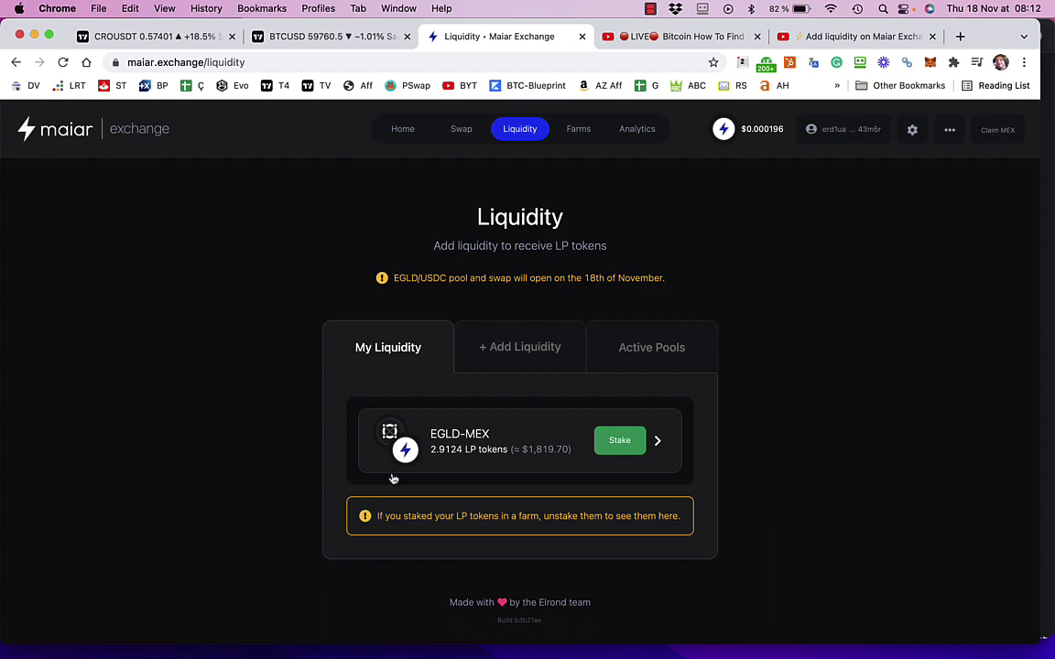
Step: Look at the active pools, and open the staking form for the owned EGLD-MEX liquidity position
{"action": "left_click", "coordinate": [647, 355]}
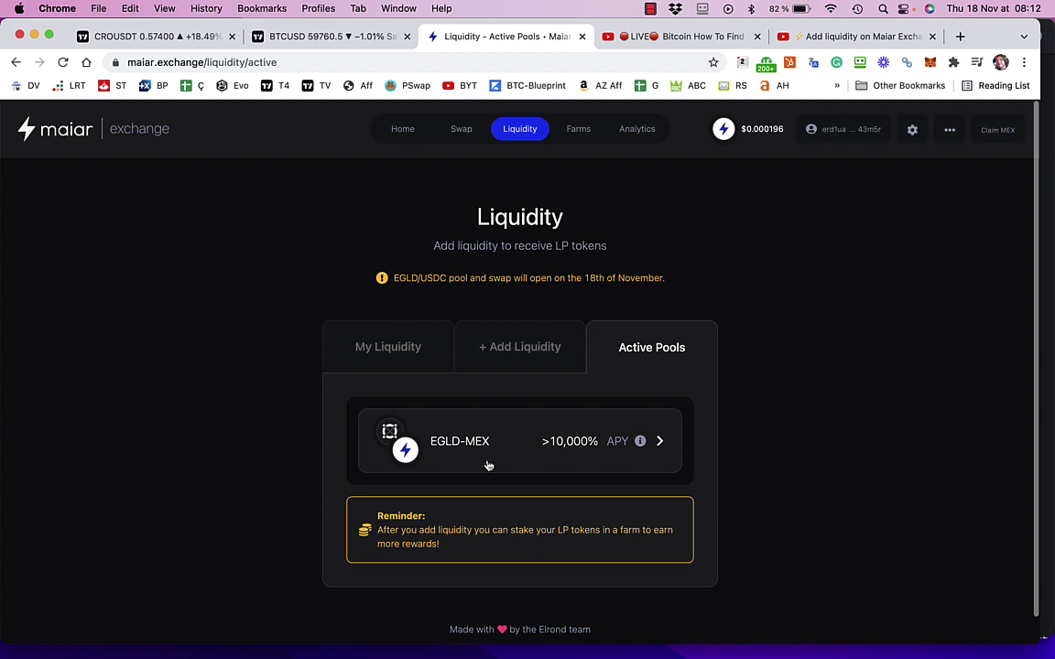
{"action": "left_click", "coordinate": [391, 353]}
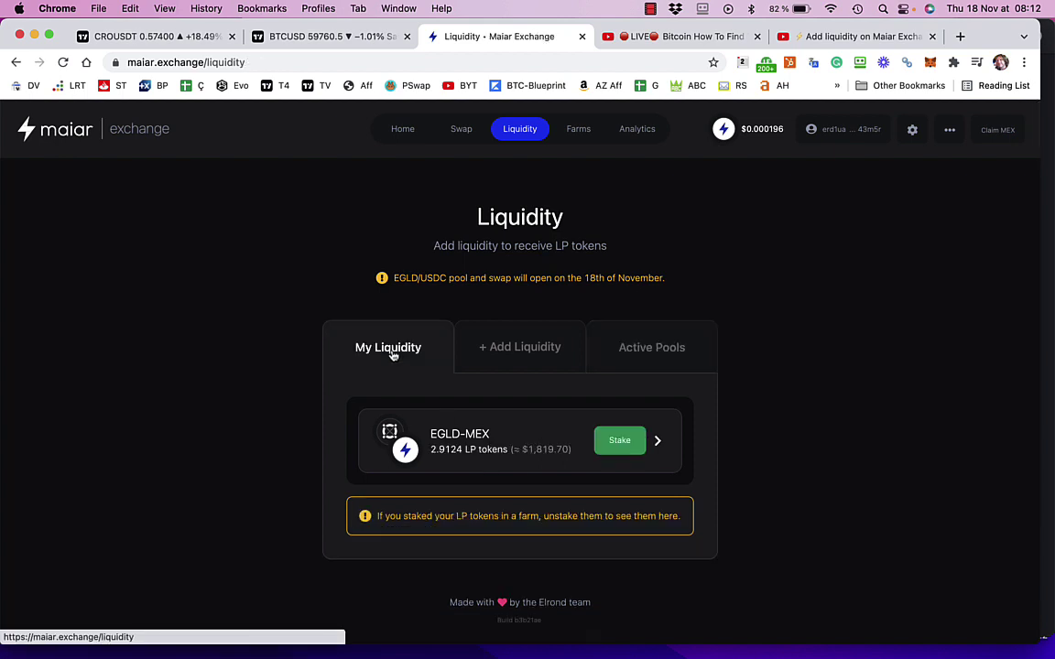
{"action": "left_click", "coordinate": [621, 440]}
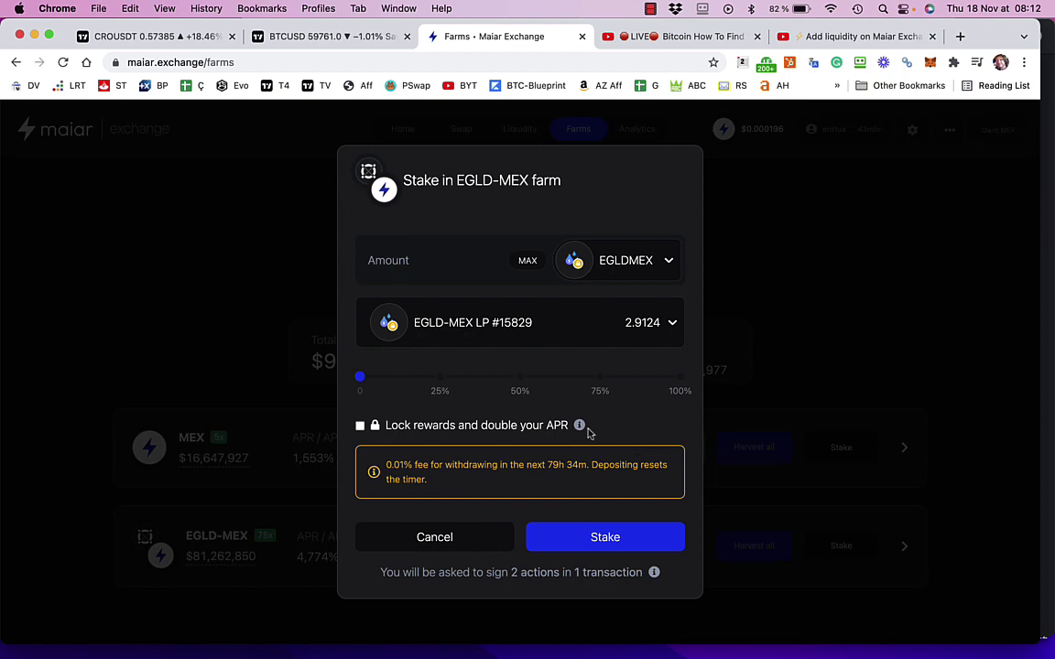
Step: Stake the maximum 2.9124 LP tokens in the EGLD-MEX farm with locked rewards for double APR
{"action": "mouse_move", "coordinate": [579, 427]}
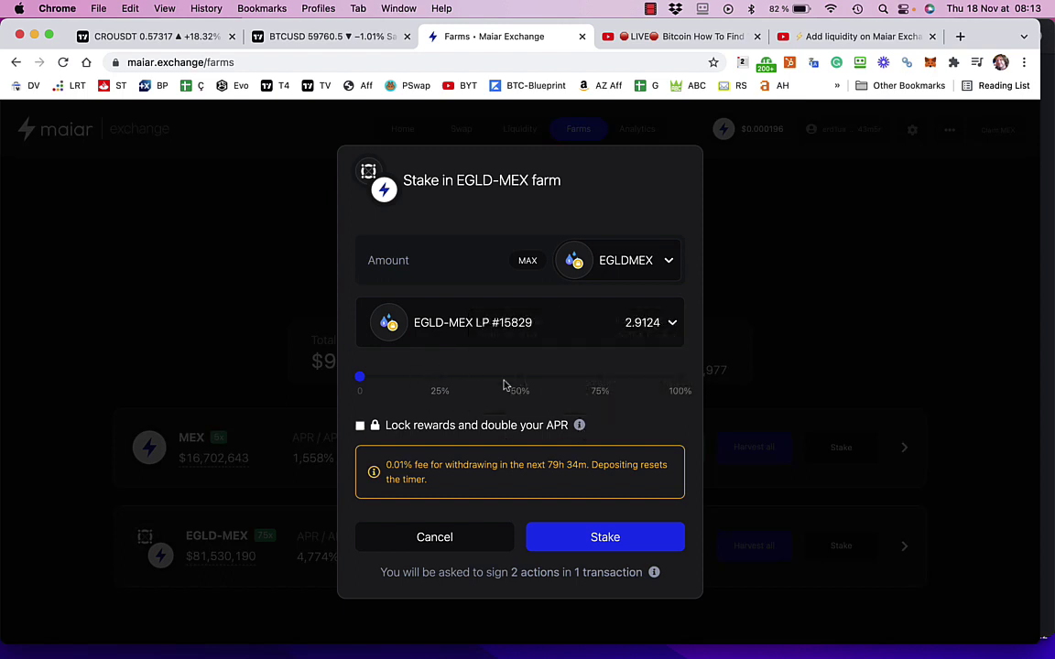
{"action": "left_click", "coordinate": [359, 426]}
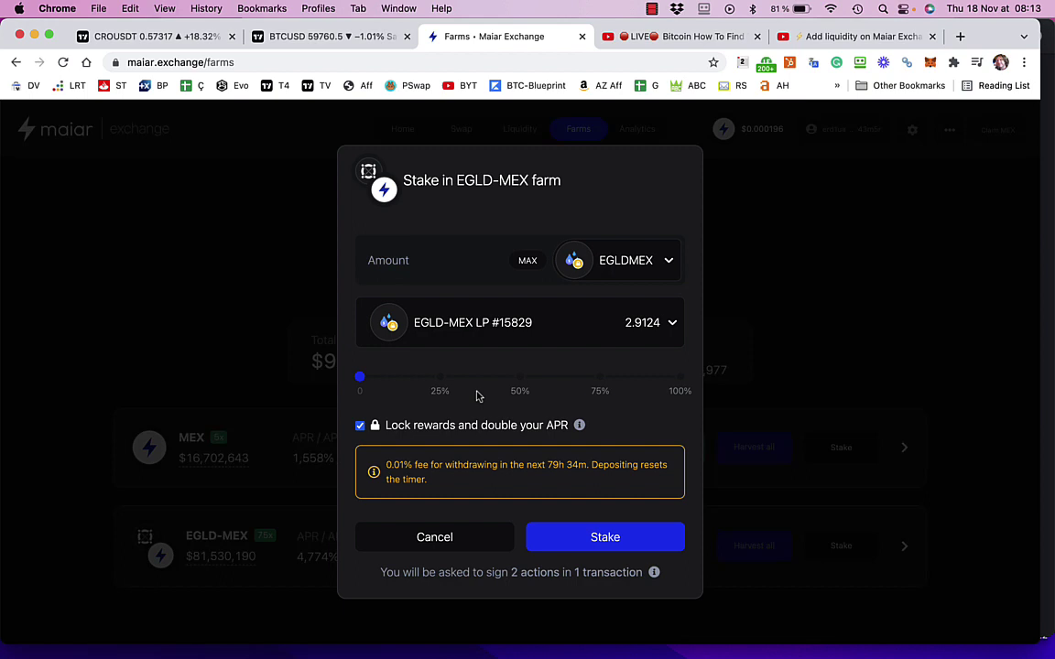
{"action": "left_click", "coordinate": [527, 260]}
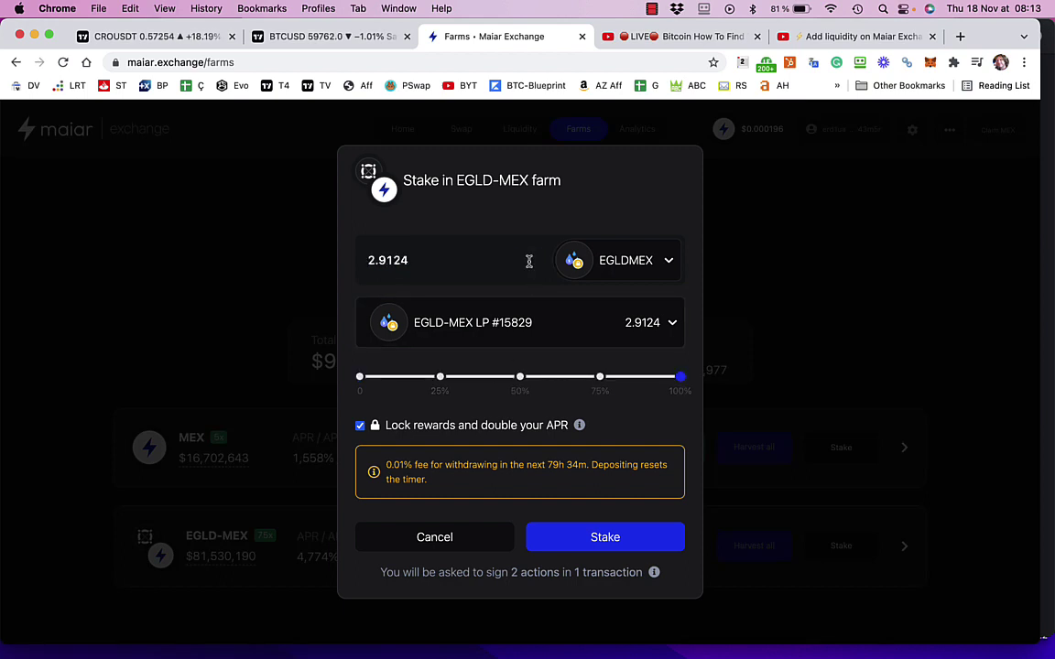
{"action": "left_click", "coordinate": [606, 537]}
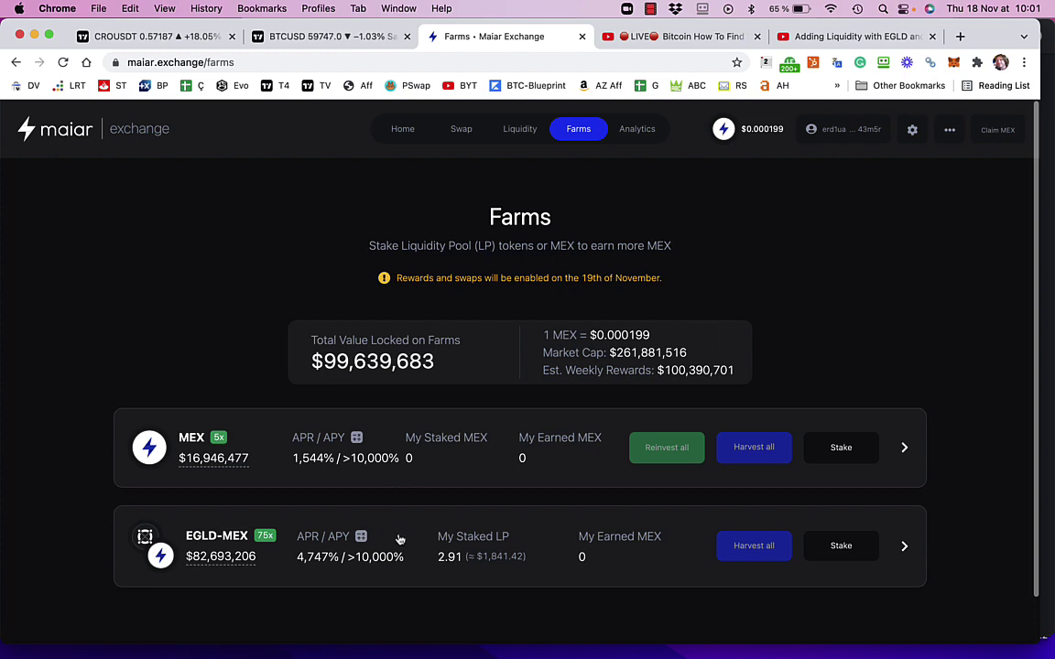
Step: Examine the Farms page and the explanation of the EGLD-MEX farm's 75x reward multiplier
{"action": "scroll", "coordinate": [399, 539], "scroll_direction": "down", "scroll_amount": 1}
{"action": "scroll", "coordinate": [399, 539], "scroll_direction": "down", "scroll_amount": 2}
{"action": "scroll", "coordinate": [552, 221], "scroll_direction": "up", "scroll_amount": 2}
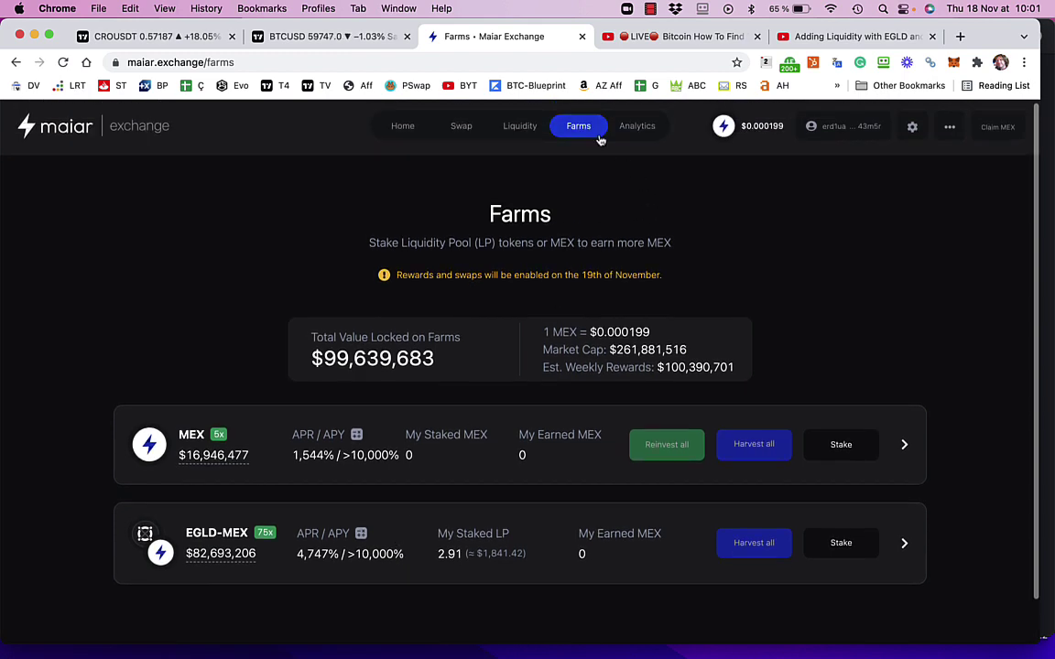
{"action": "scroll", "coordinate": [590, 435], "scroll_direction": "down", "scroll_amount": 3}
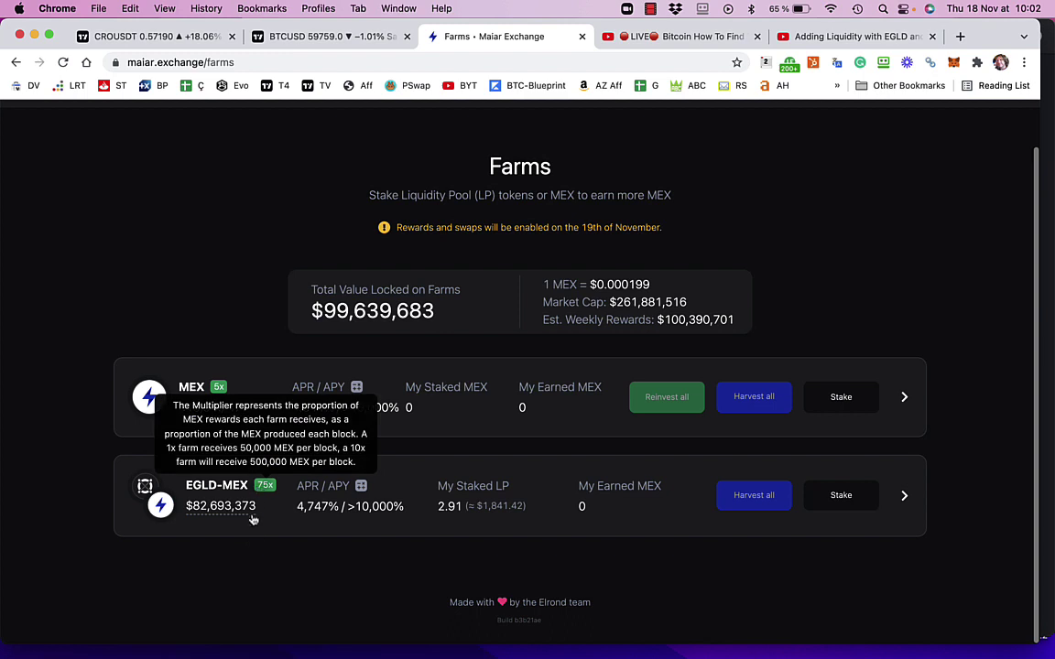
{"action": "mouse_move", "coordinate": [267, 494]}
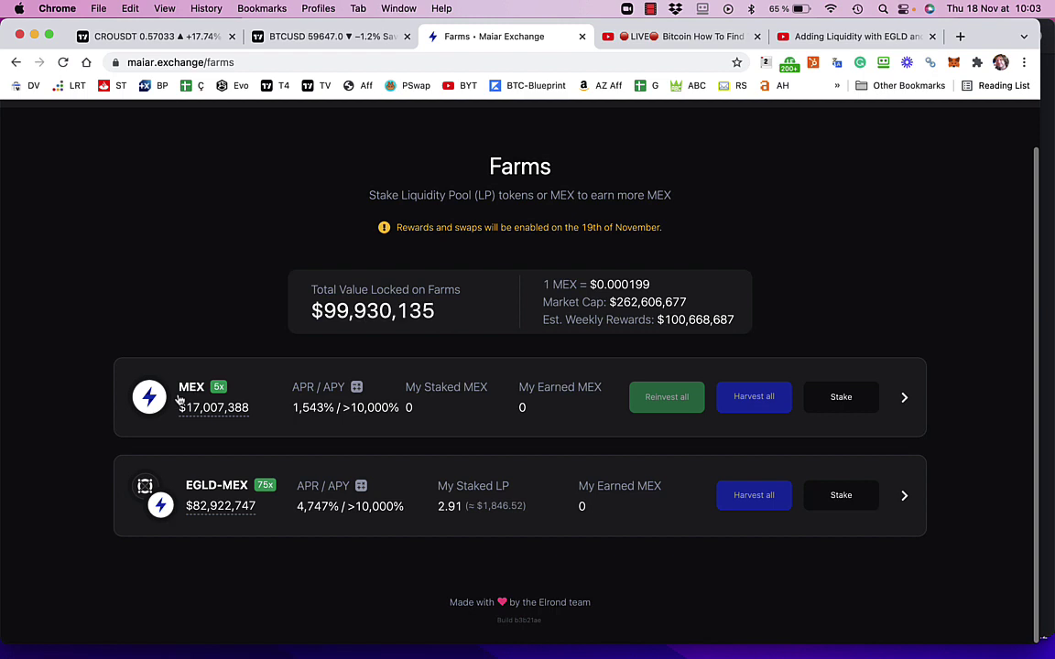
Step: Inspect the MEX farm's staking form with MEX chosen instead of LKMEX, and close it without staking
{"action": "mouse_move", "coordinate": [179, 403]}
{"action": "left_click", "coordinate": [841, 401]}
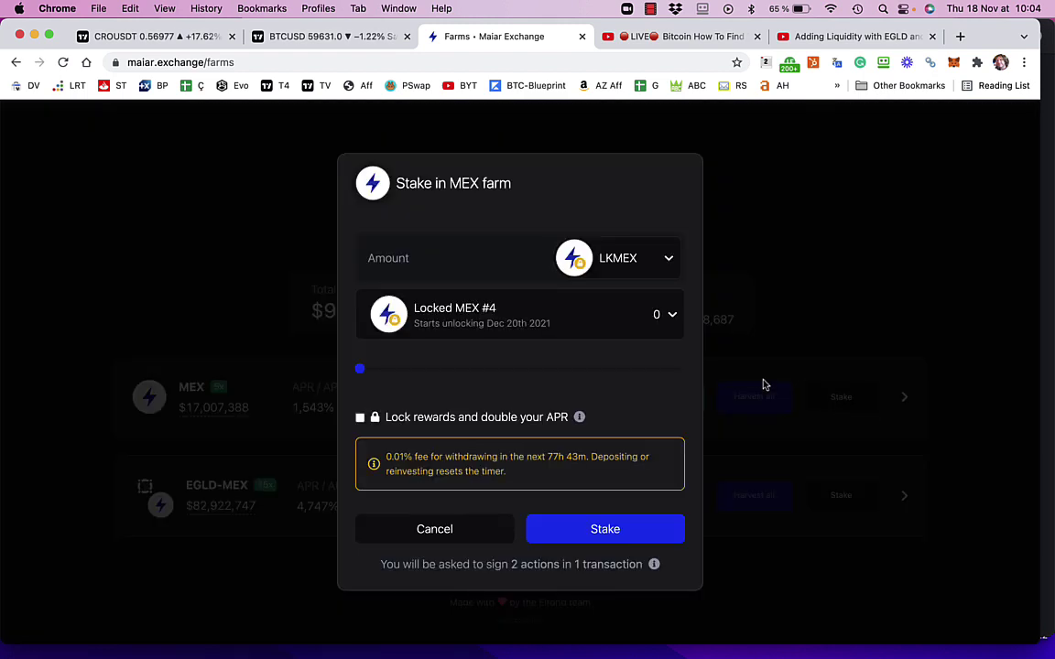
{"action": "left_click", "coordinate": [631, 279]}
{"action": "left_click", "coordinate": [625, 305]}
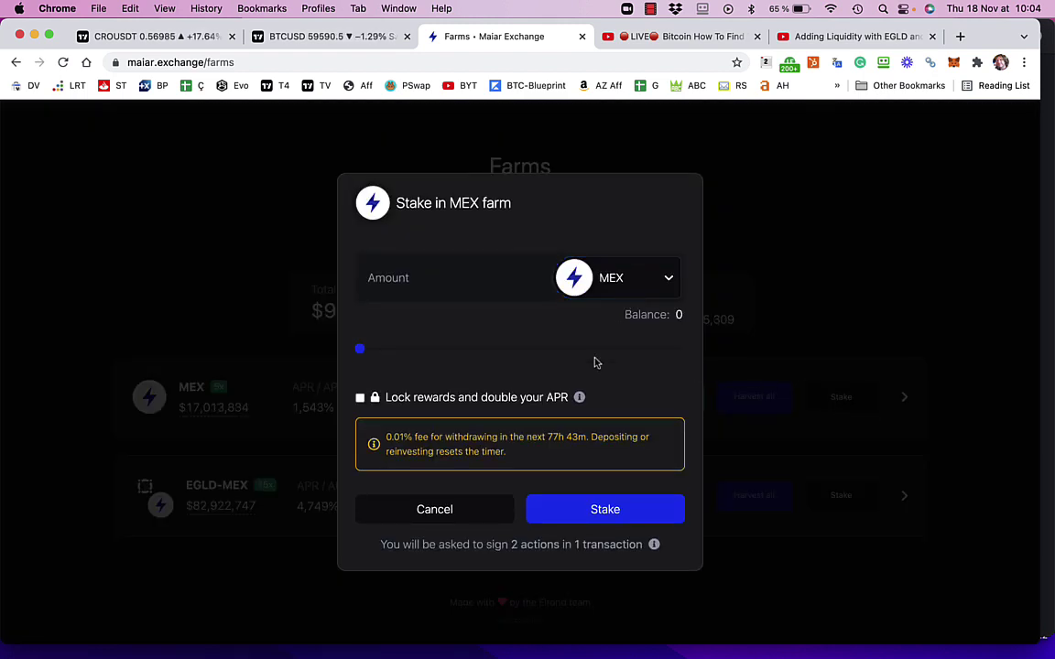
{"action": "left_click", "coordinate": [452, 515]}
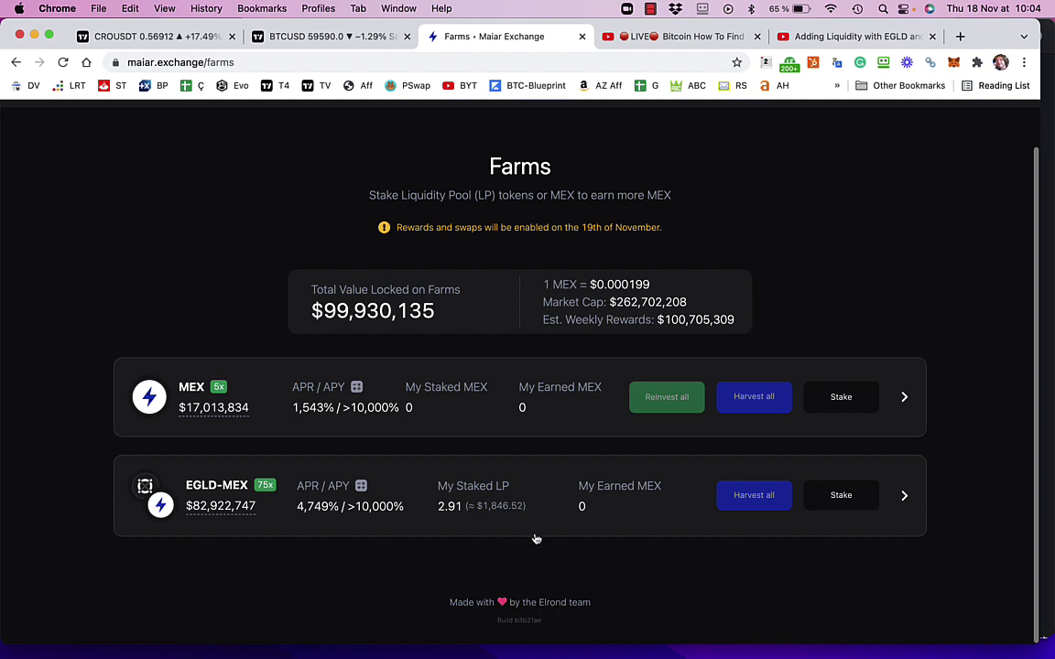
Step: View the EGLD-MEX farm's staking form, and cancel it without staking more LP tokens
{"action": "scroll", "coordinate": [535, 539], "scroll_direction": "up", "scroll_amount": 2}
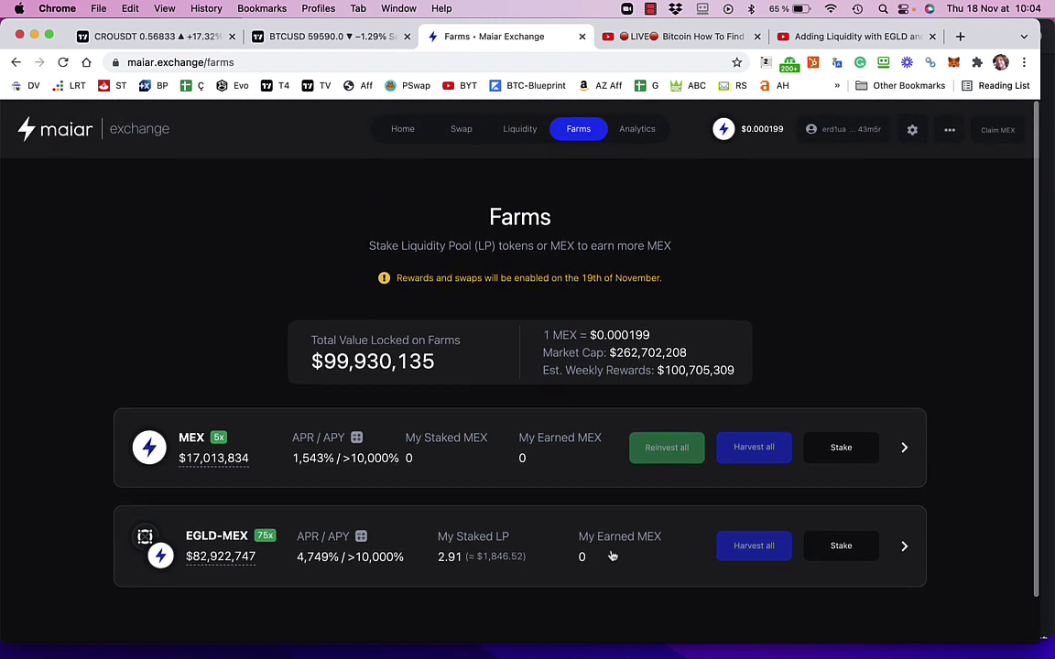
{"action": "left_click", "coordinate": [842, 548]}
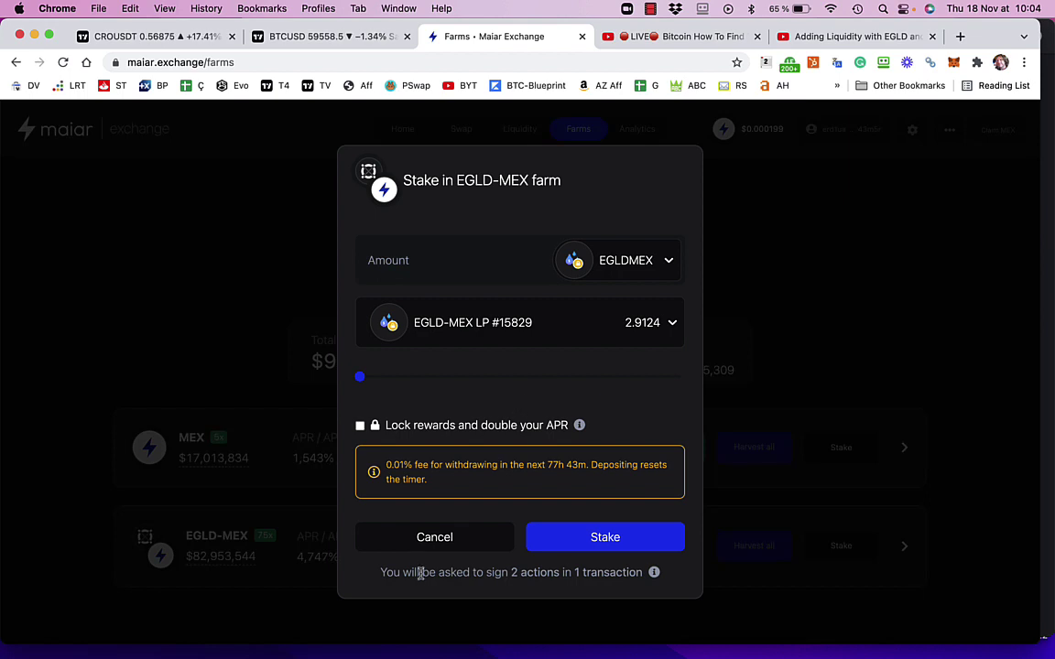
{"action": "left_click", "coordinate": [440, 547]}
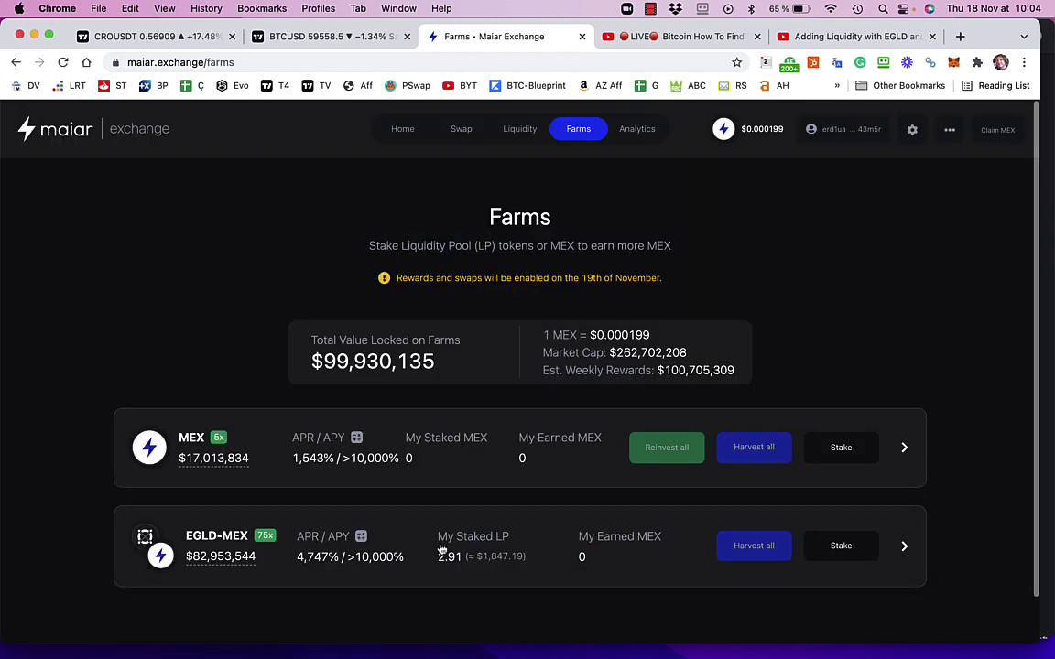